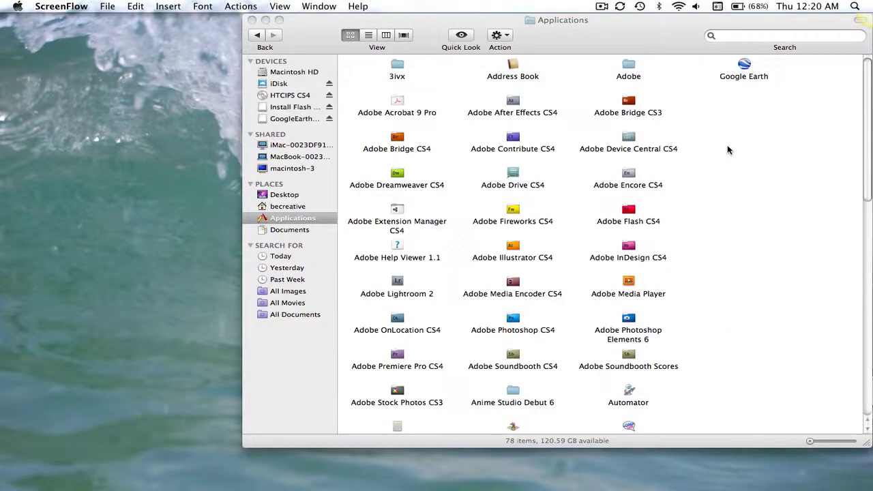
Launch Google Earth from the Finder's Applications folder.
click(287, 218)
double_click(745, 69)
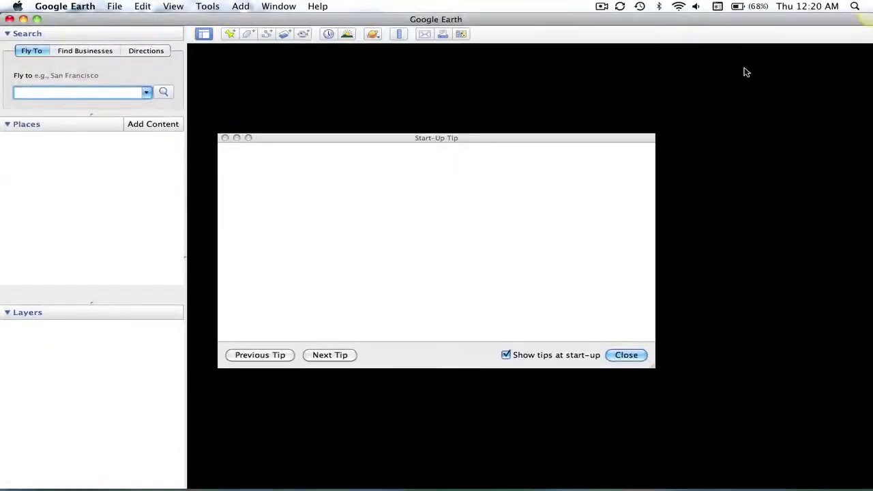
Close the Start-Up Tip dialog to reveal the globe.
click(622, 356)
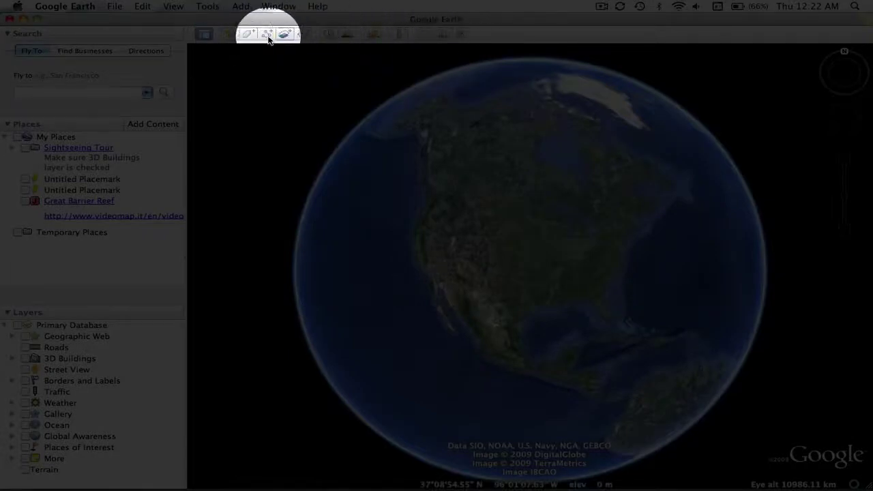
click(204, 36)
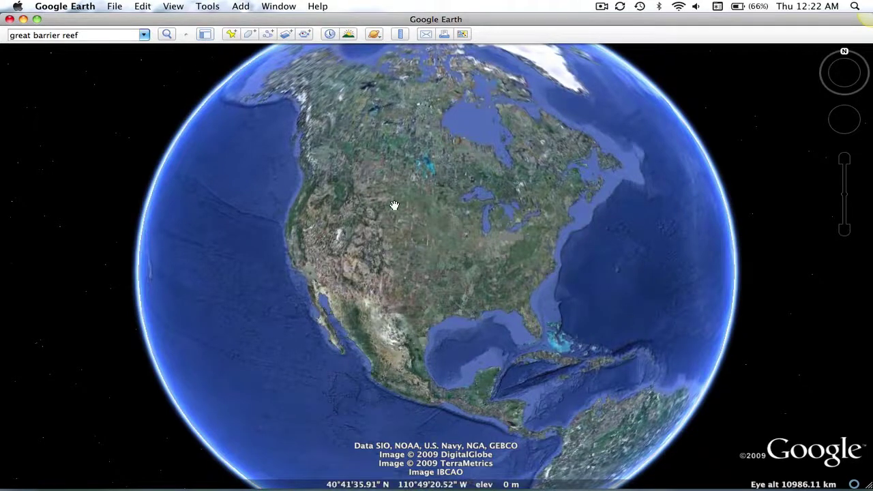
click(207, 34)
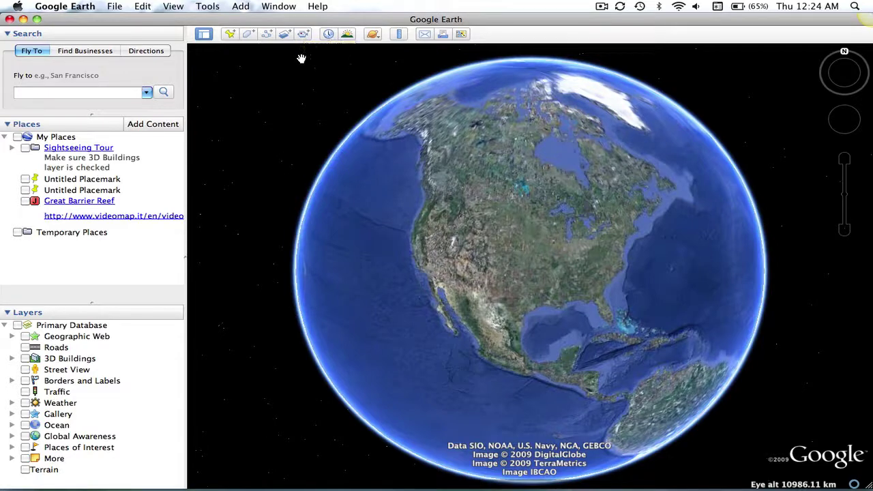
click(88, 7)
click(72, 31)
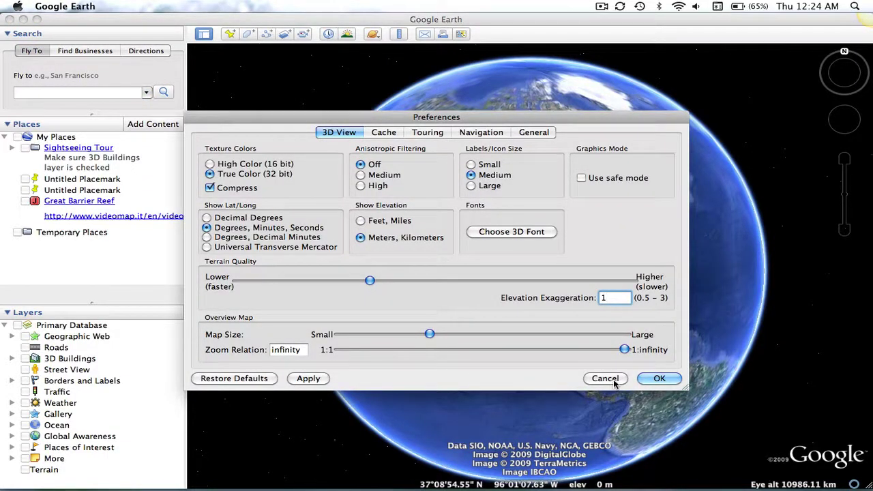
click(612, 382)
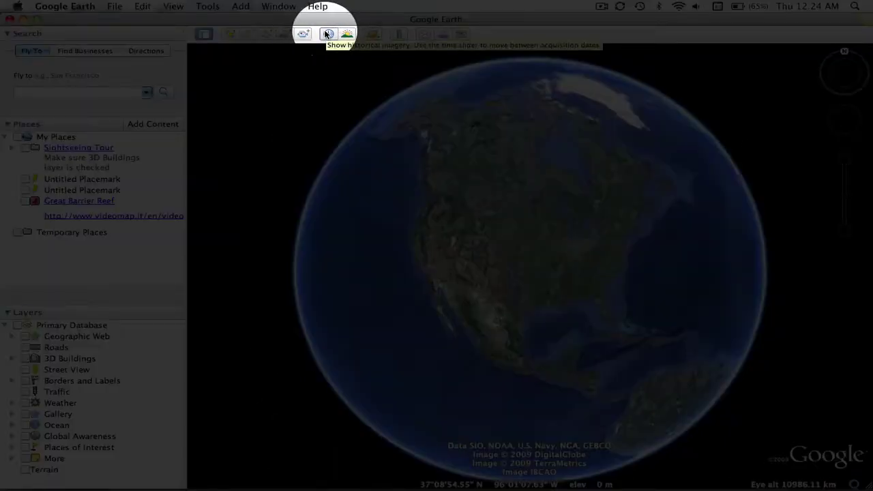
click(328, 35)
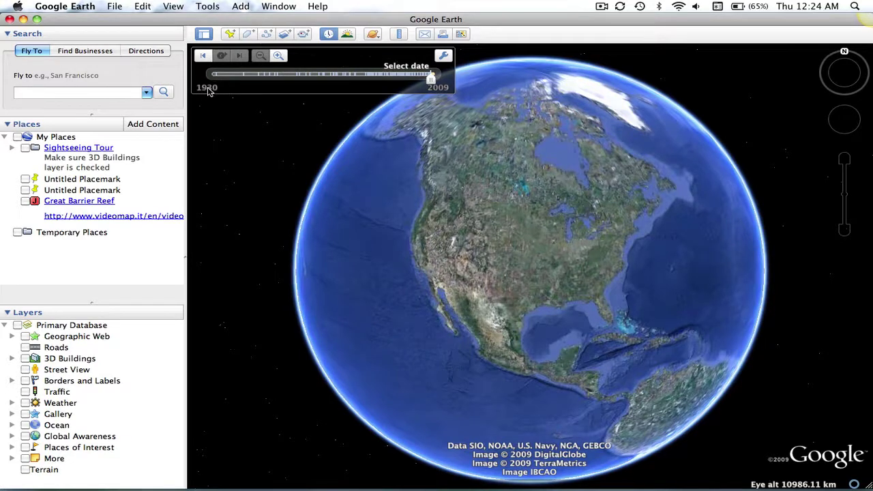
click(328, 34)
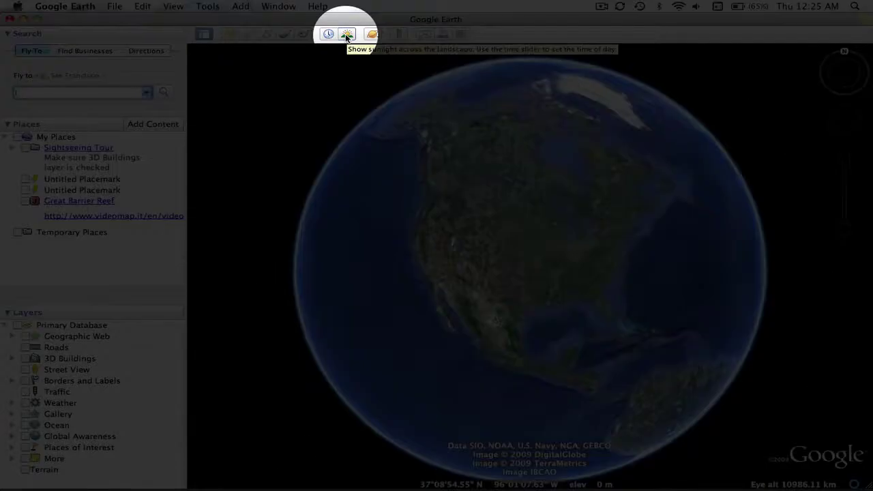
click(347, 35)
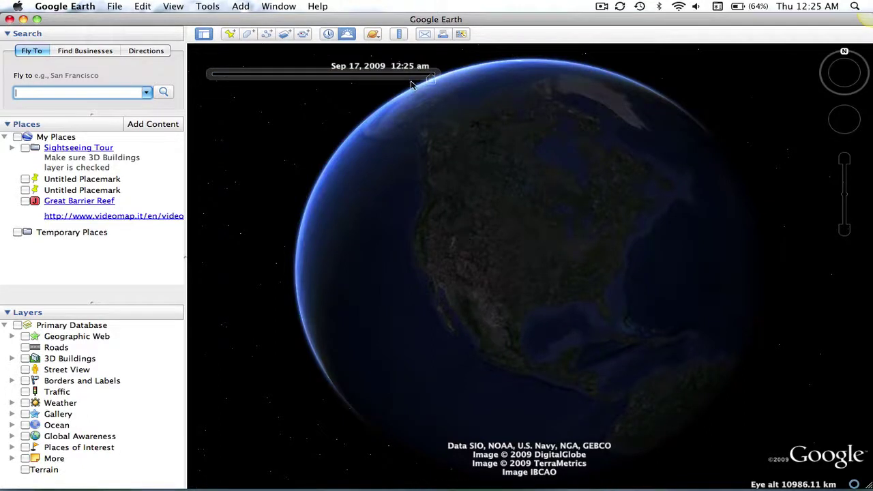
click(346, 33)
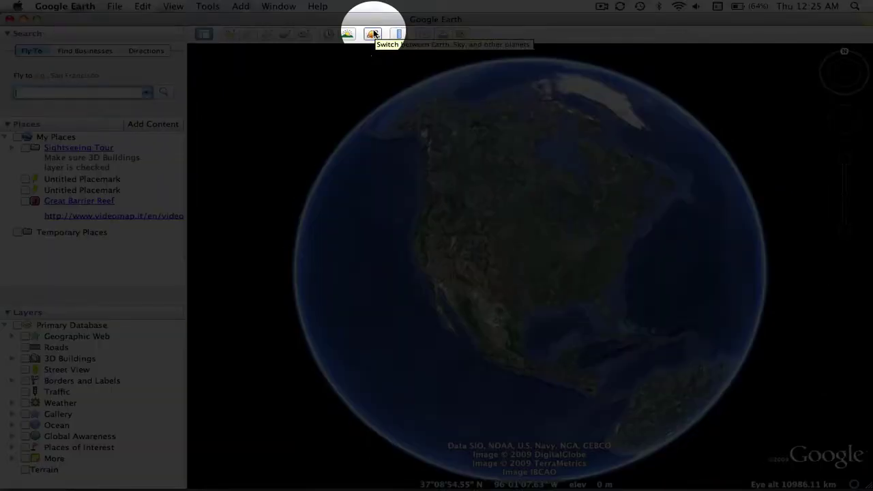
click(373, 34)
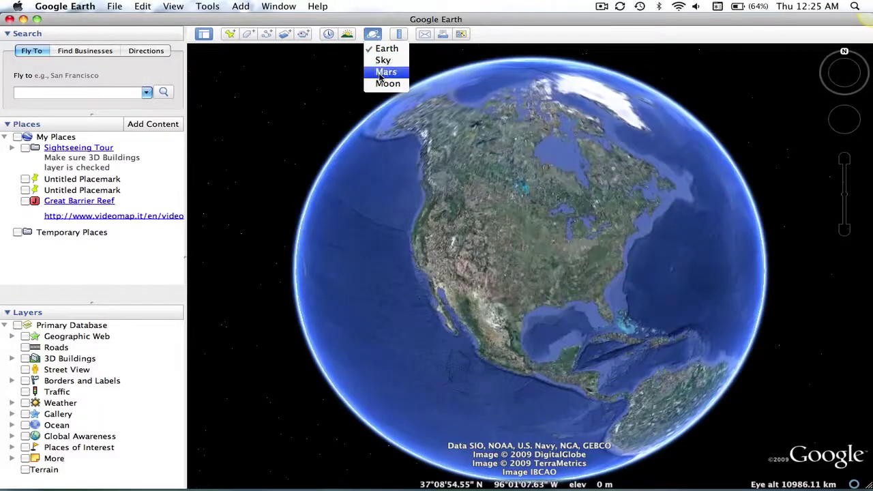
click(379, 60)
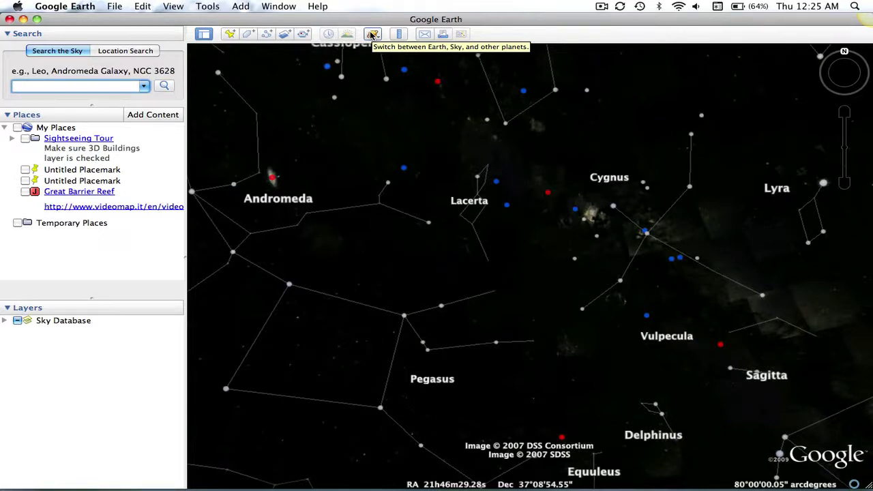
click(372, 34)
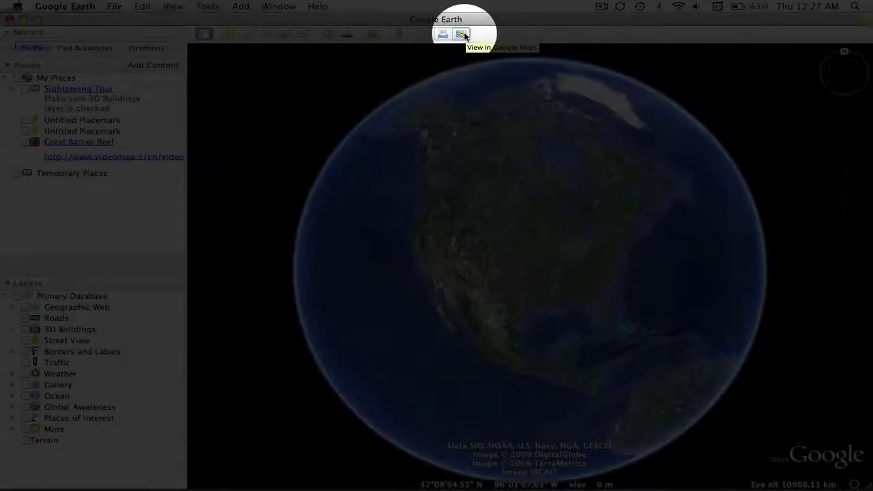
Collapse My Places and search 'the great barrier reef' to fly there.
drag(91, 58, 92, 160)
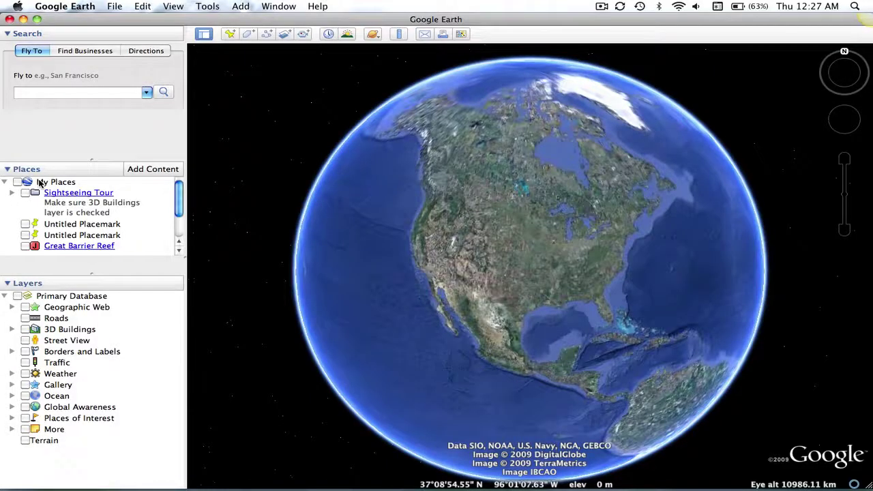
click(3, 182)
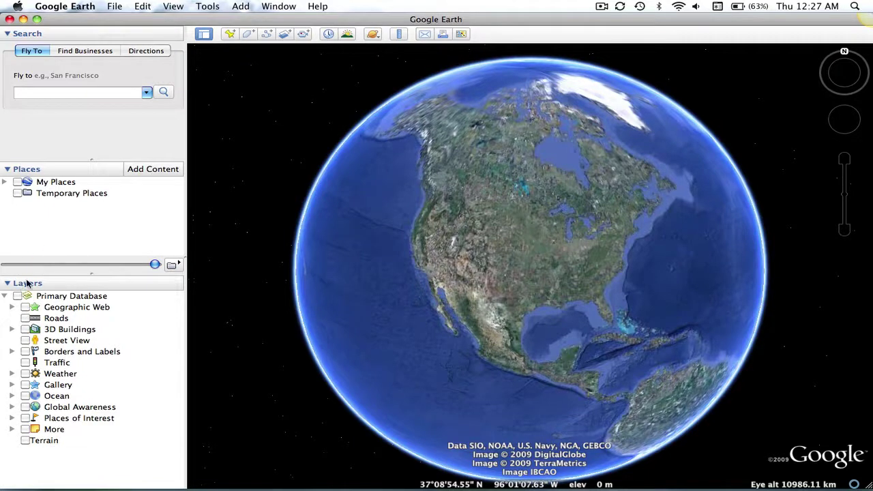
click(87, 94)
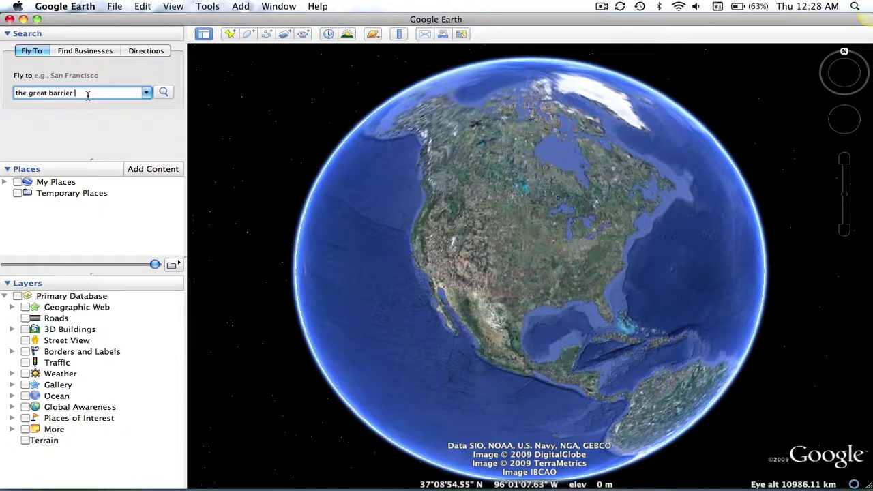
key(Return)
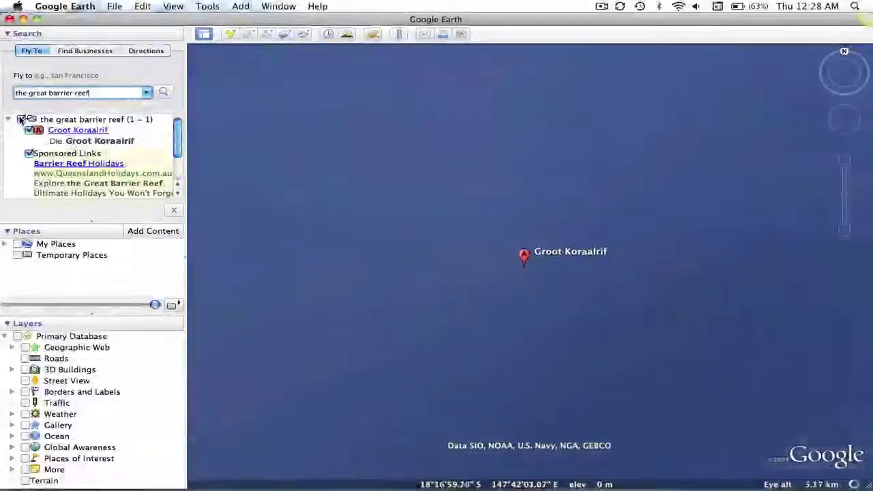
Hide and collapse the reef search result, and shrink the Search and Places panes.
click(21, 119)
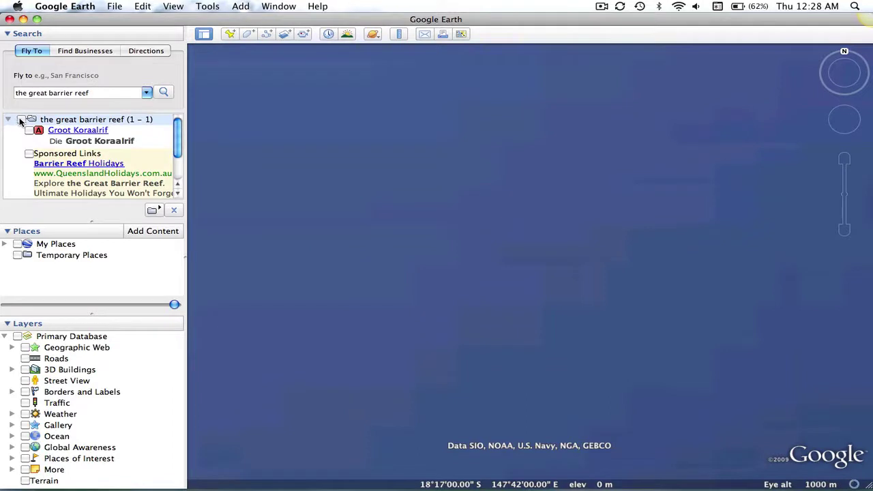
click(9, 119)
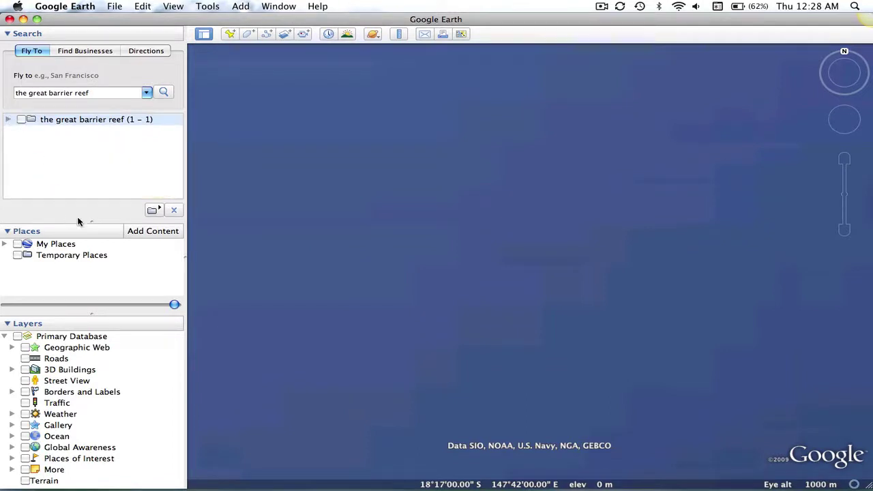
drag(91, 222, 93, 168)
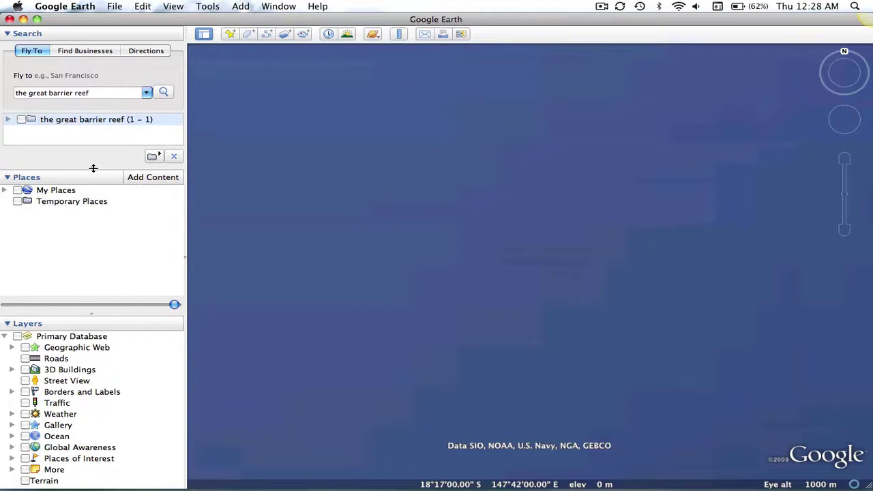
drag(90, 313, 93, 257)
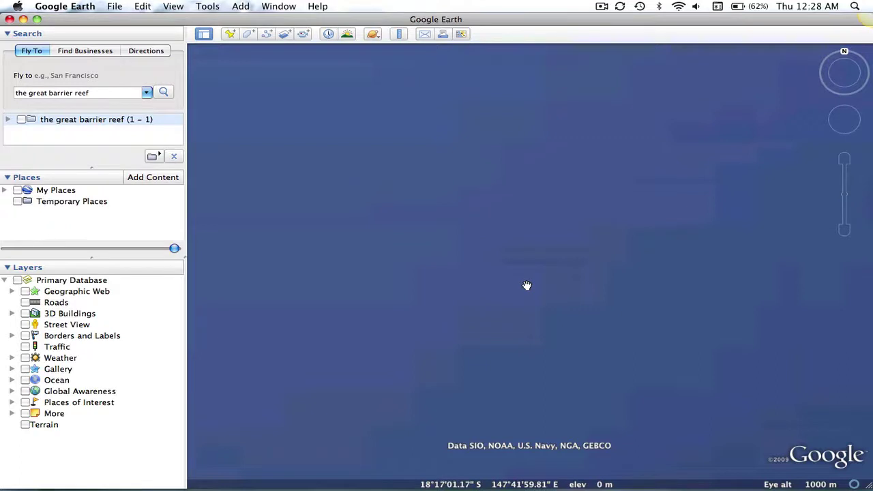
Zoom out and pan to frame the coastline and reef chain from about 399 km.
scroll(522, 284, down, 2)
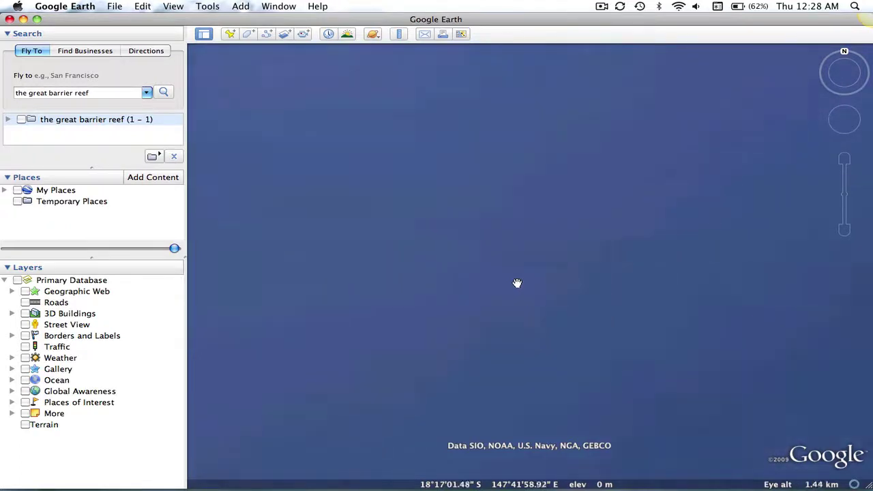
scroll(517, 284, down, 5)
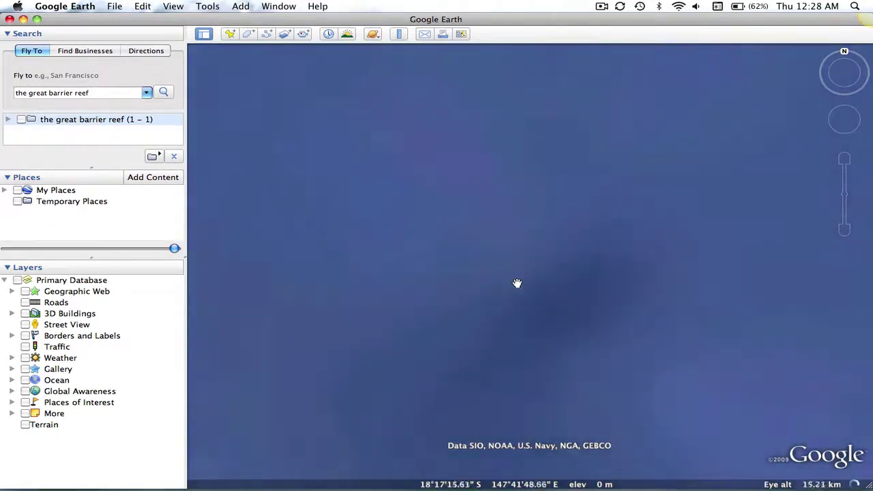
scroll(517, 283, down, 5)
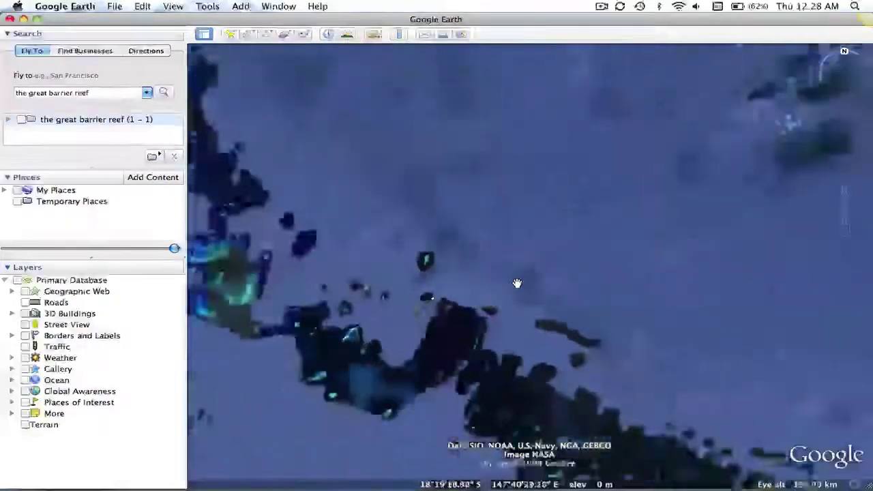
scroll(517, 283, down, 5)
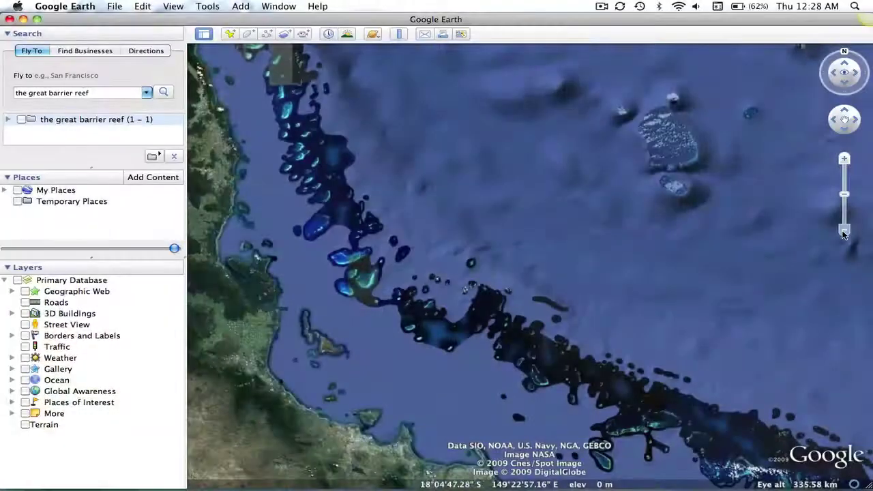
click(844, 232)
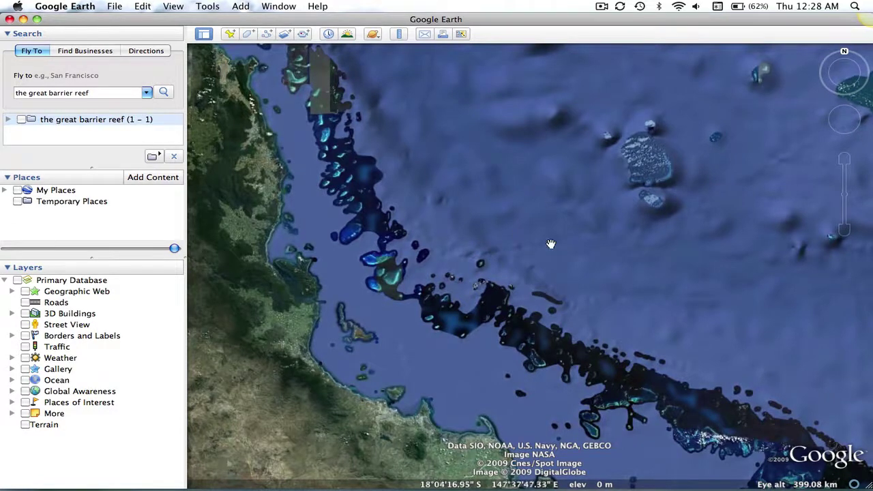
click(838, 119)
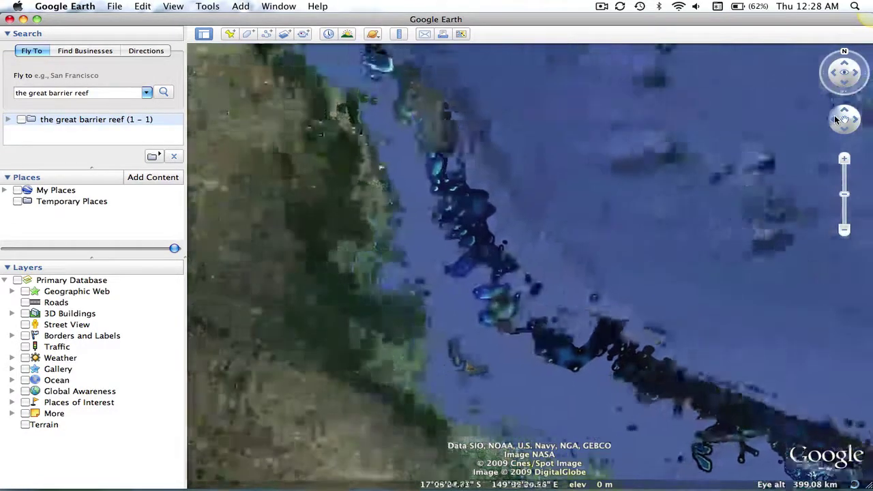
click(846, 109)
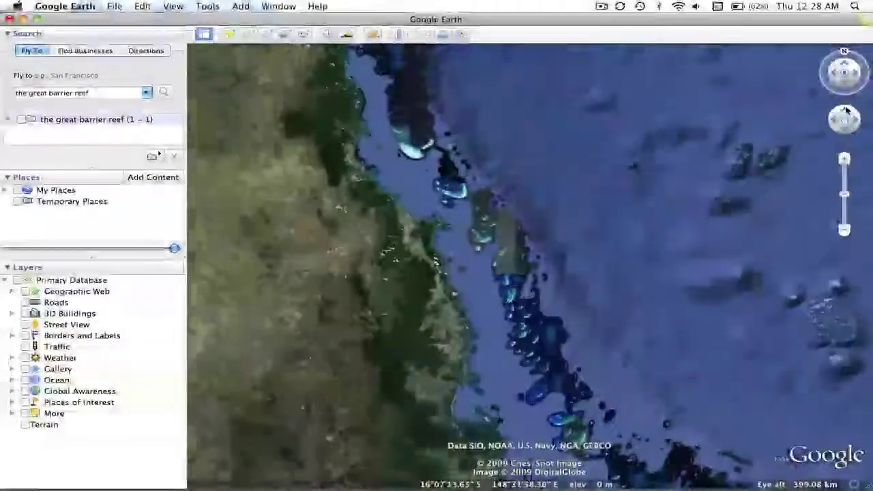
click(846, 110)
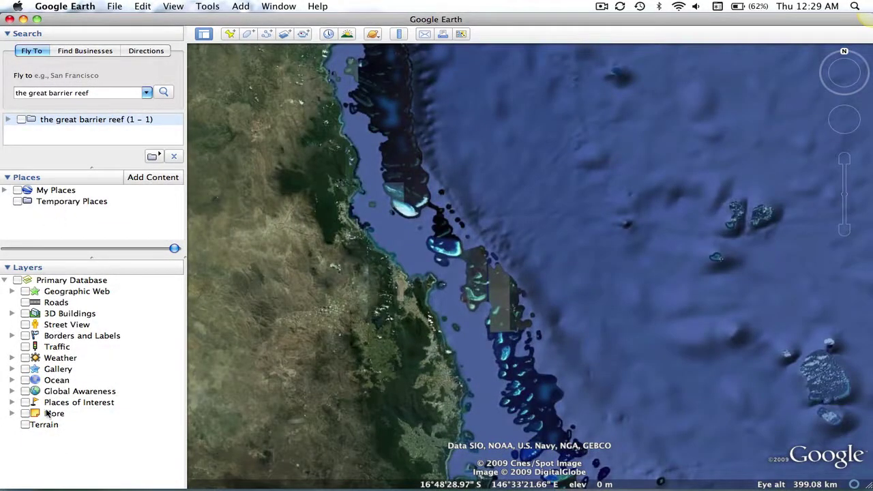
Turn on and expand the Ocean layer, then view and close the Welcome to the Great Barrier Reef balloon.
click(25, 381)
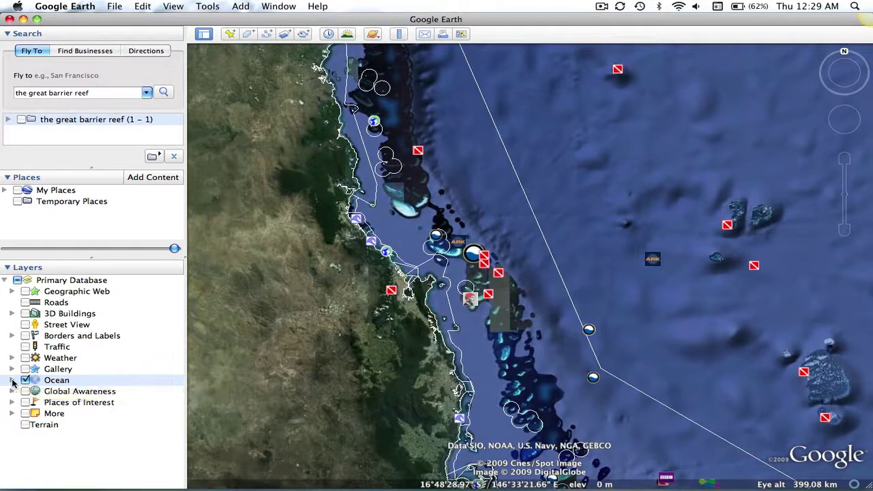
click(12, 381)
scroll(166, 402, down, 3)
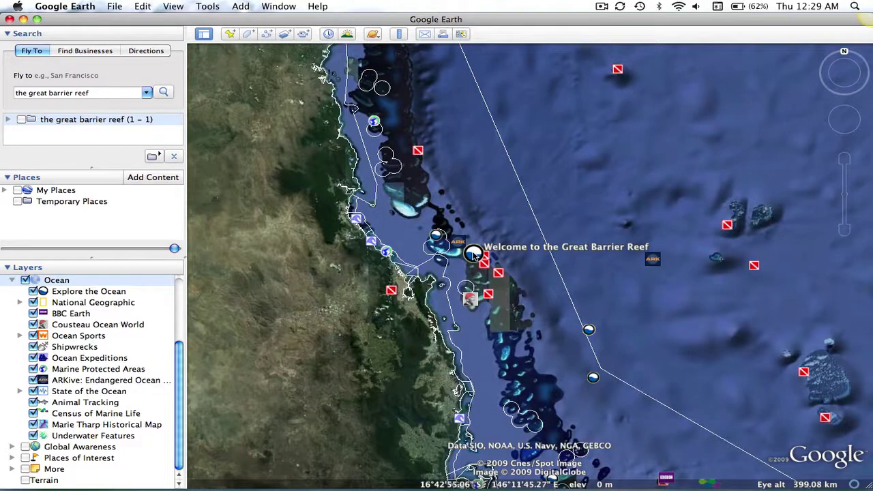
click(473, 253)
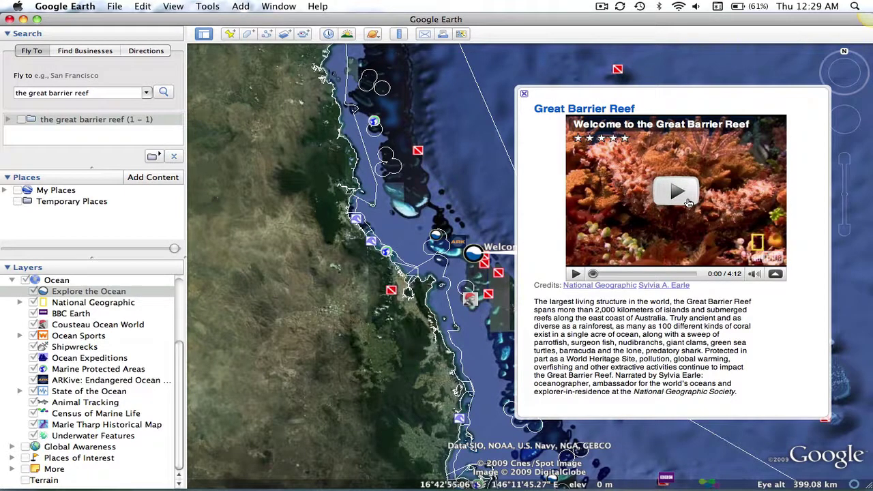
click(524, 94)
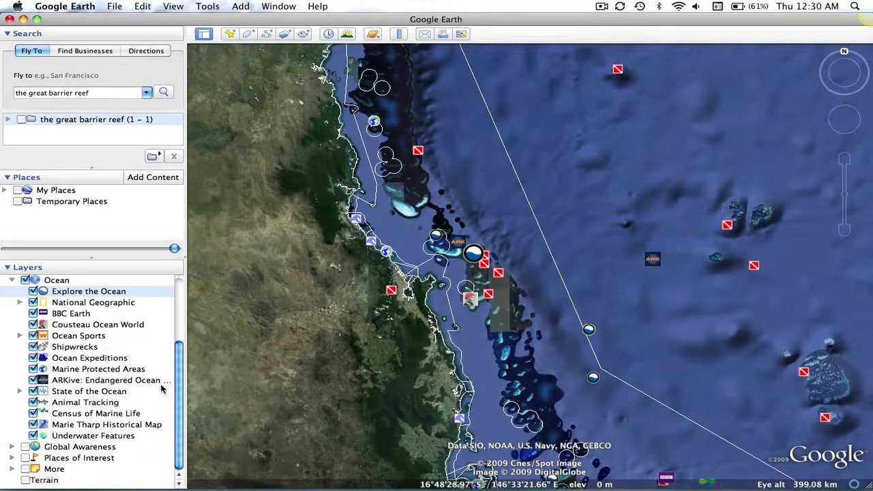
View the Leopard shark placemark, then open the North Horn Shark Feed video balloon.
click(653, 261)
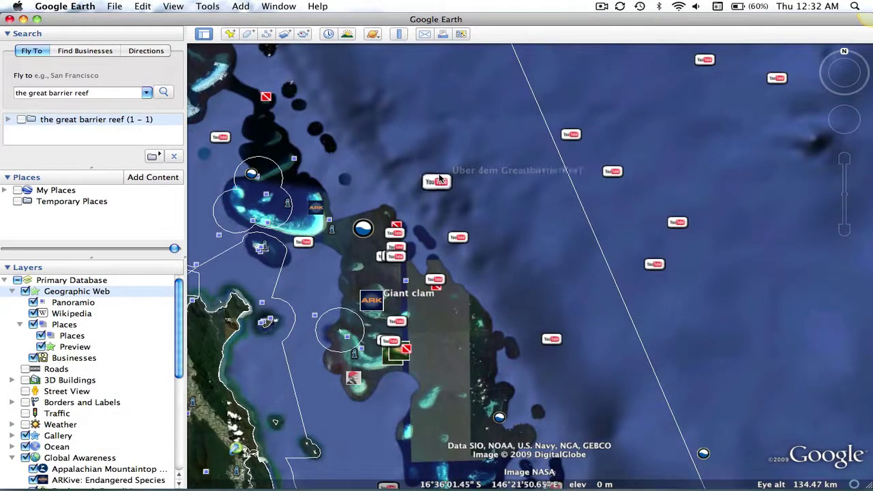
click(459, 238)
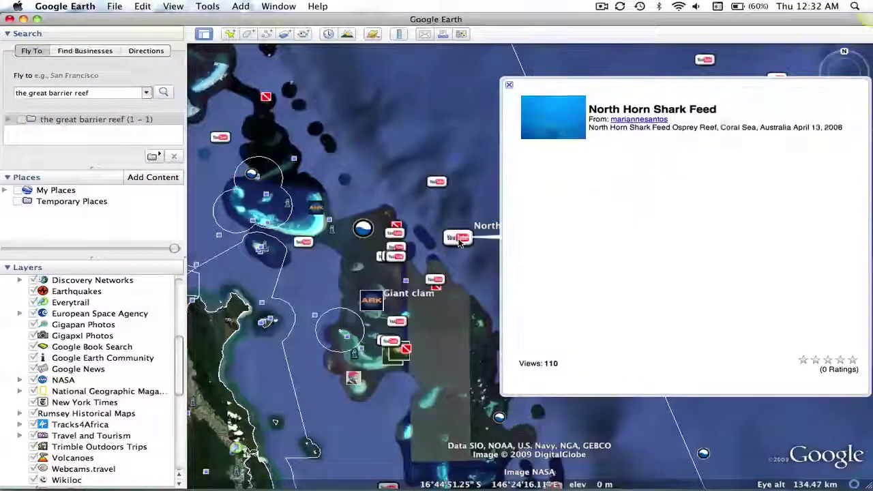